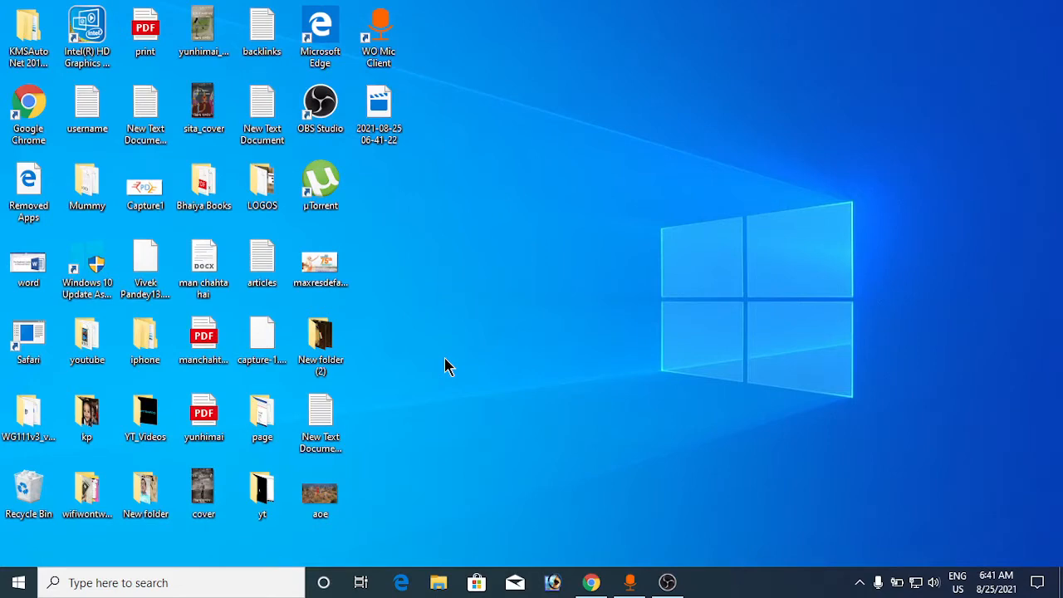
- Find Device Manager through the Windows search for "device", open it and maximize its window
click(186, 584)
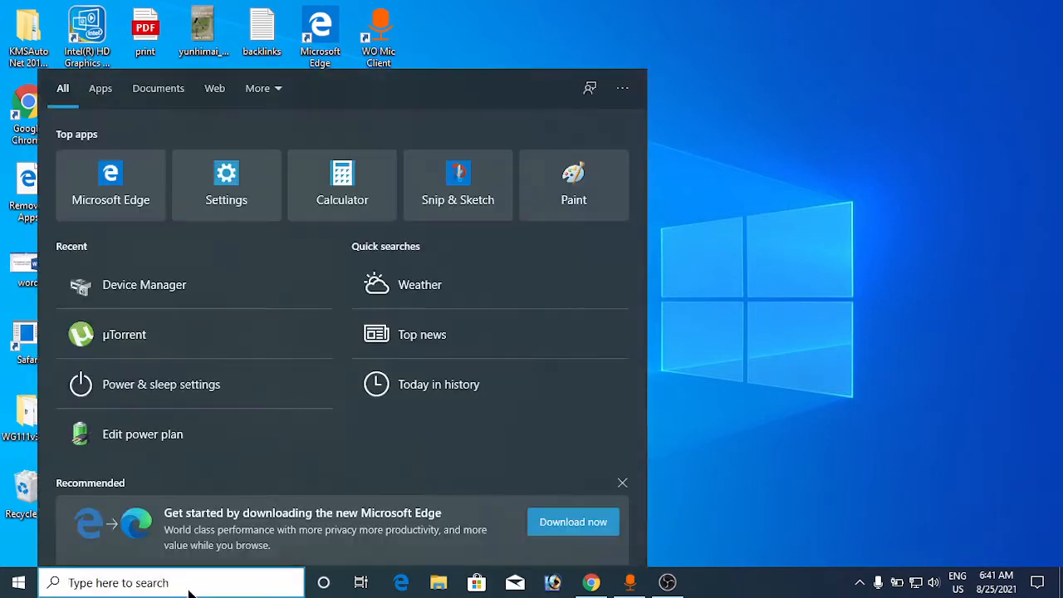
text(devi)
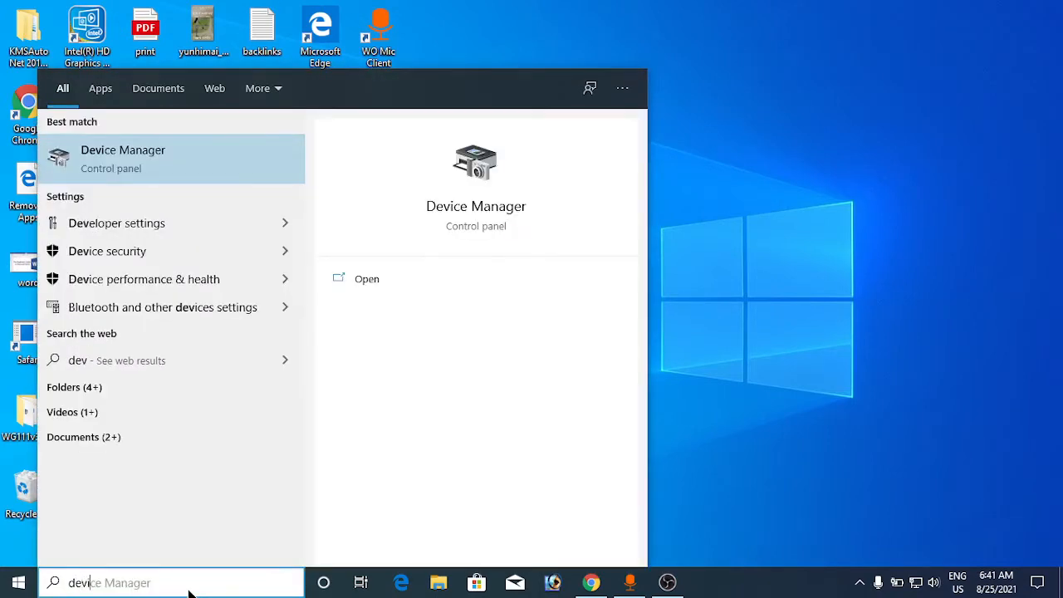
text(ce)
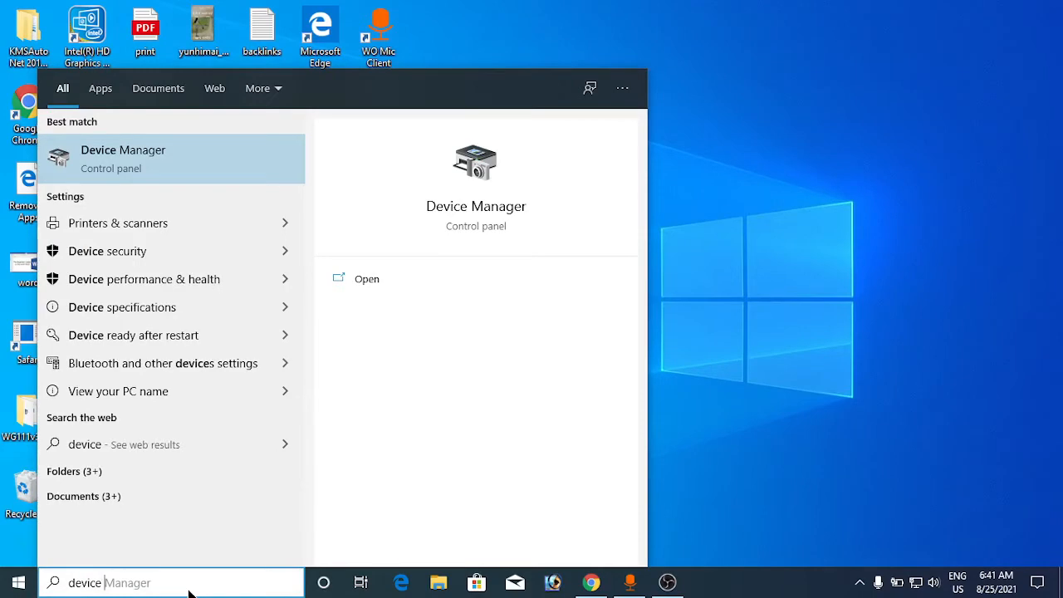
click(176, 169)
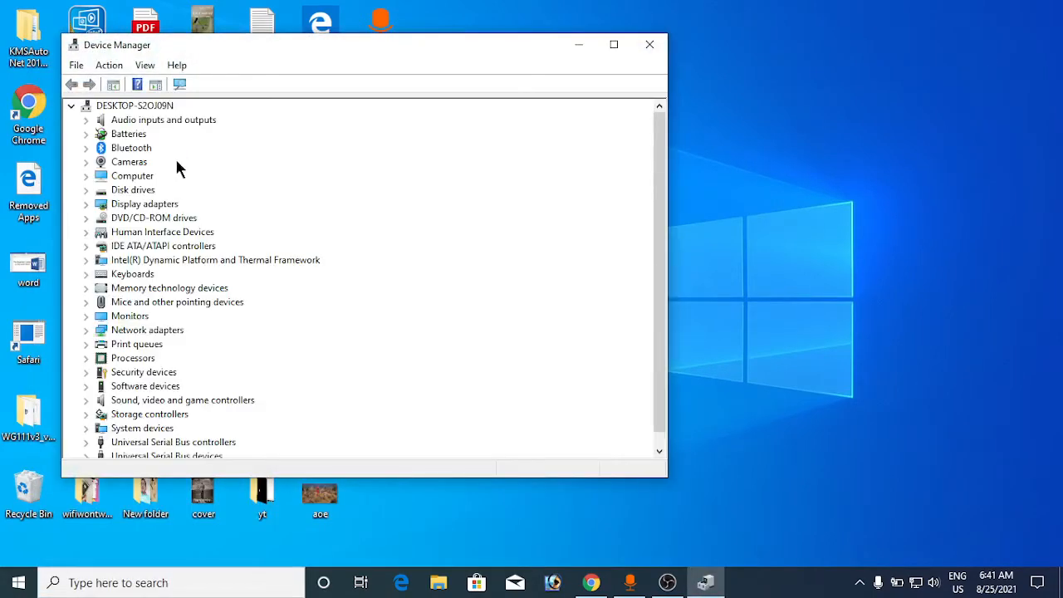
click(615, 44)
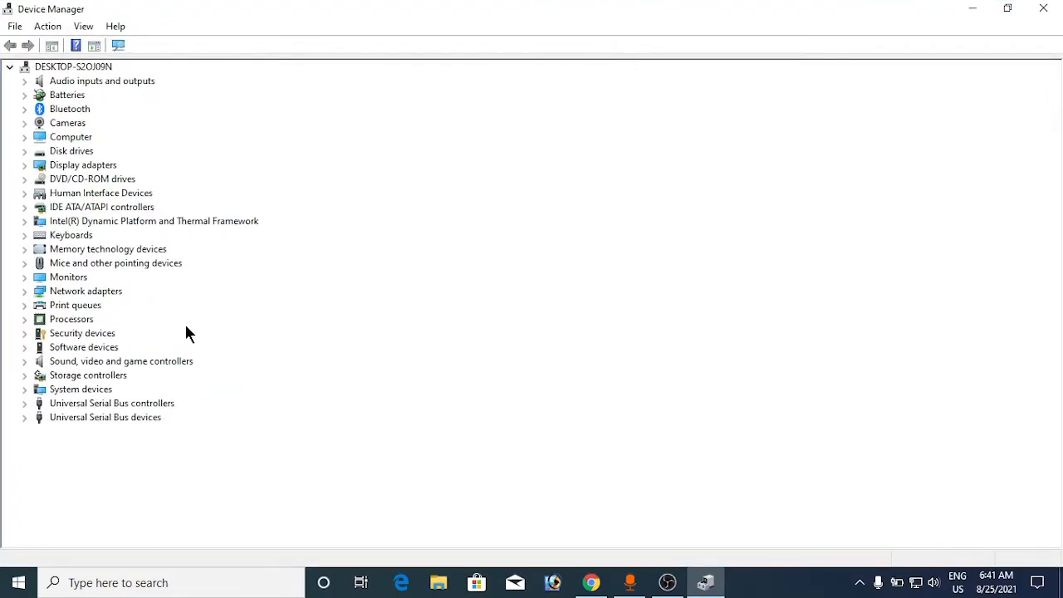
- Disable the High precision event timer under System devices and close Device Manager
click(62, 391)
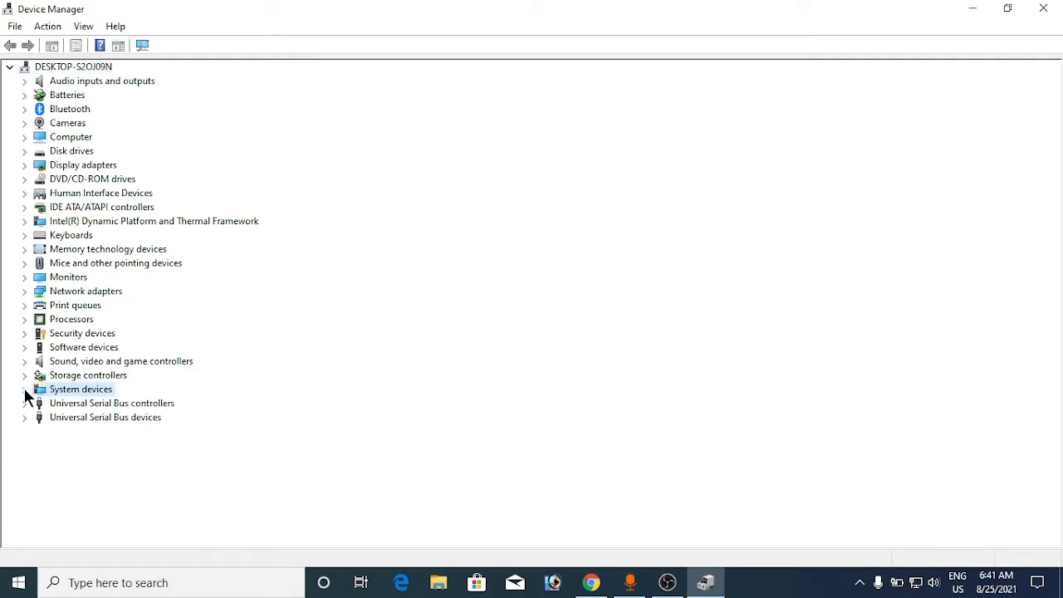
click(24, 389)
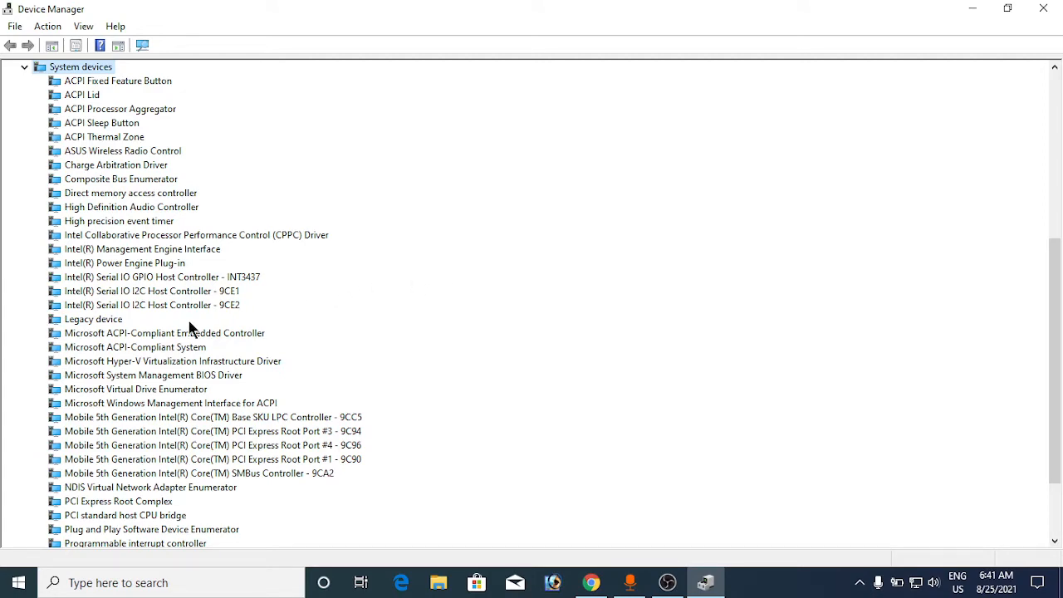
scroll(190, 328, down, 2)
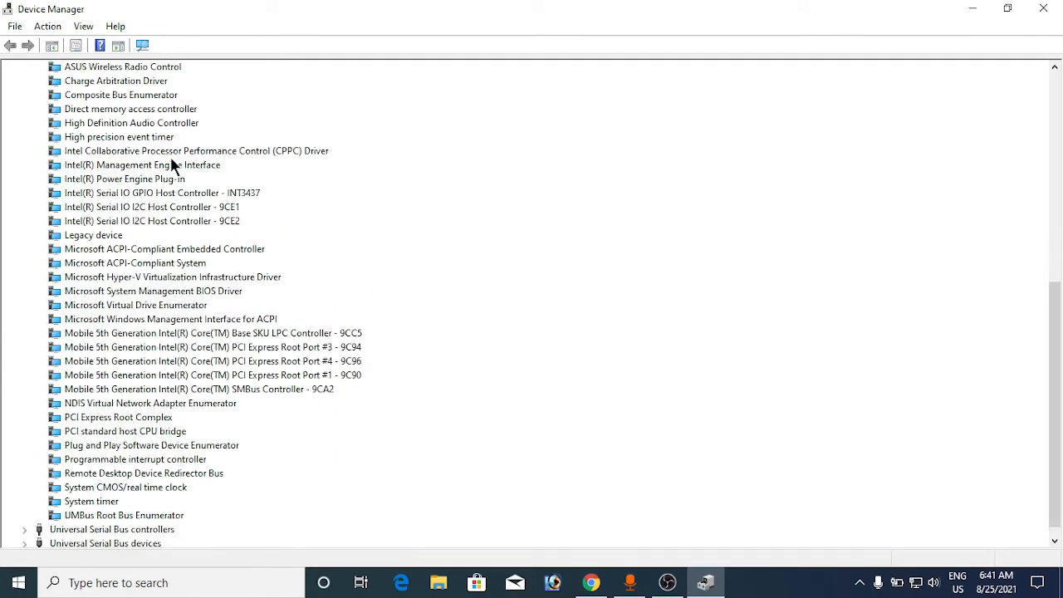
click(93, 140)
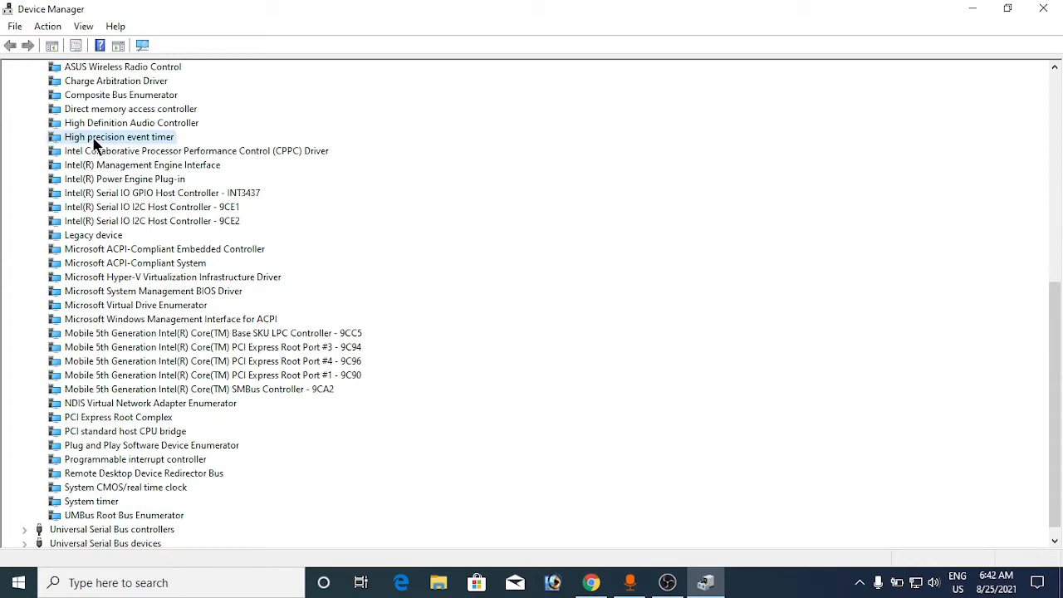
right_click(145, 144)
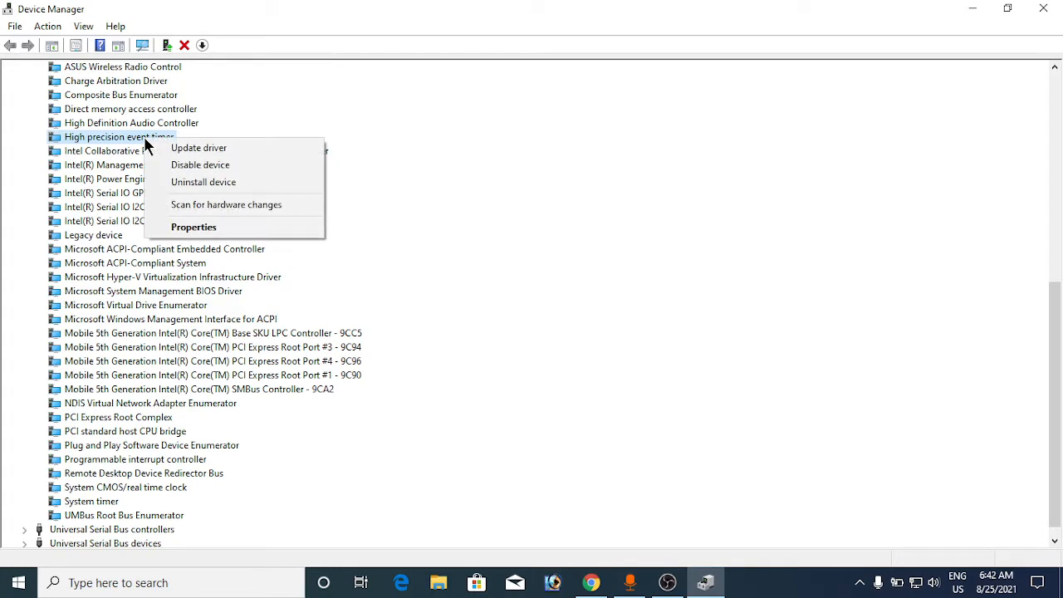
click(197, 165)
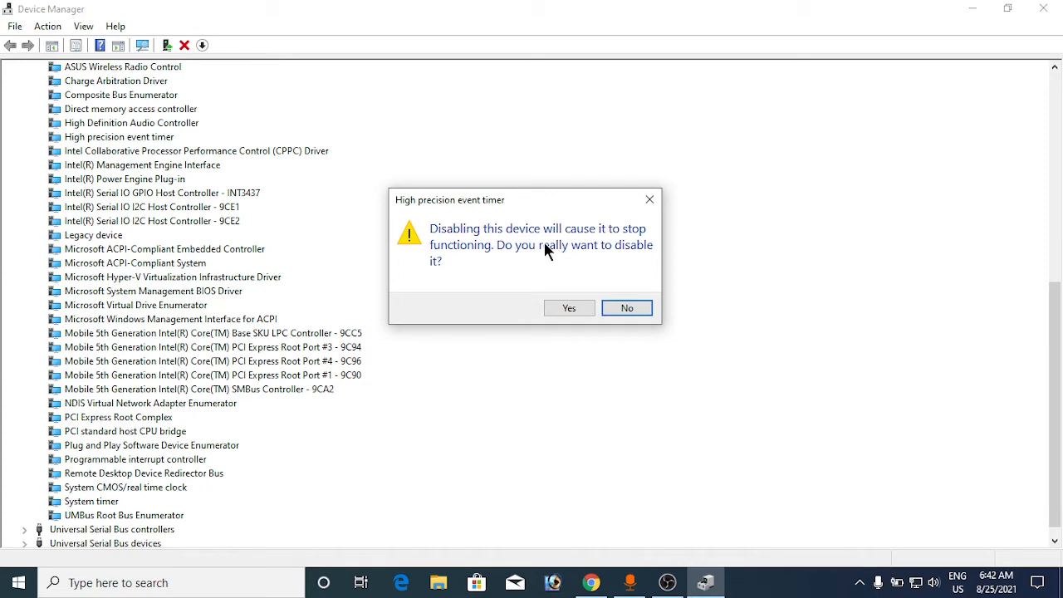
click(559, 307)
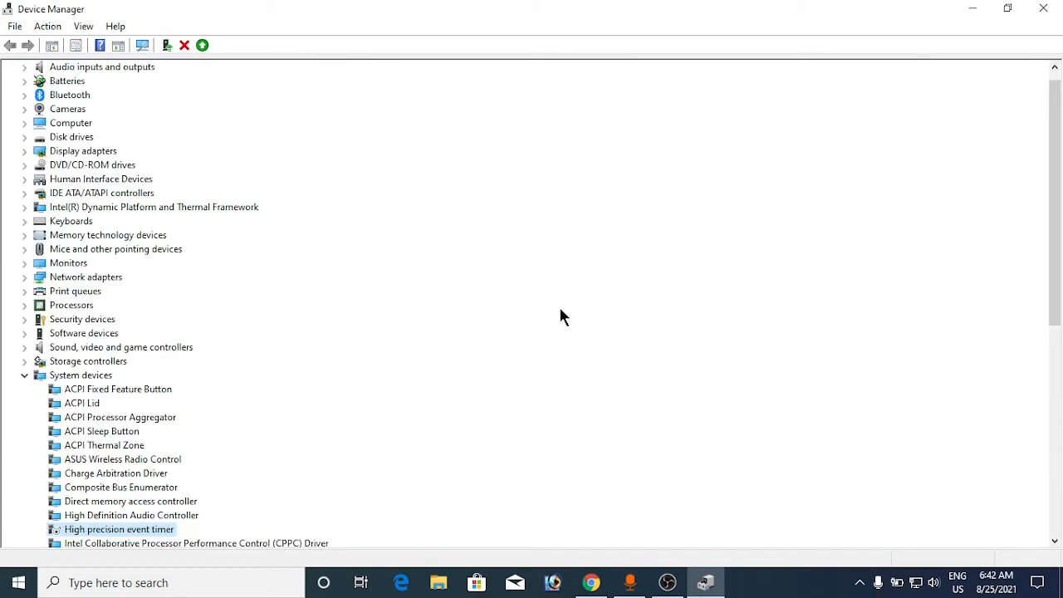
click(22, 374)
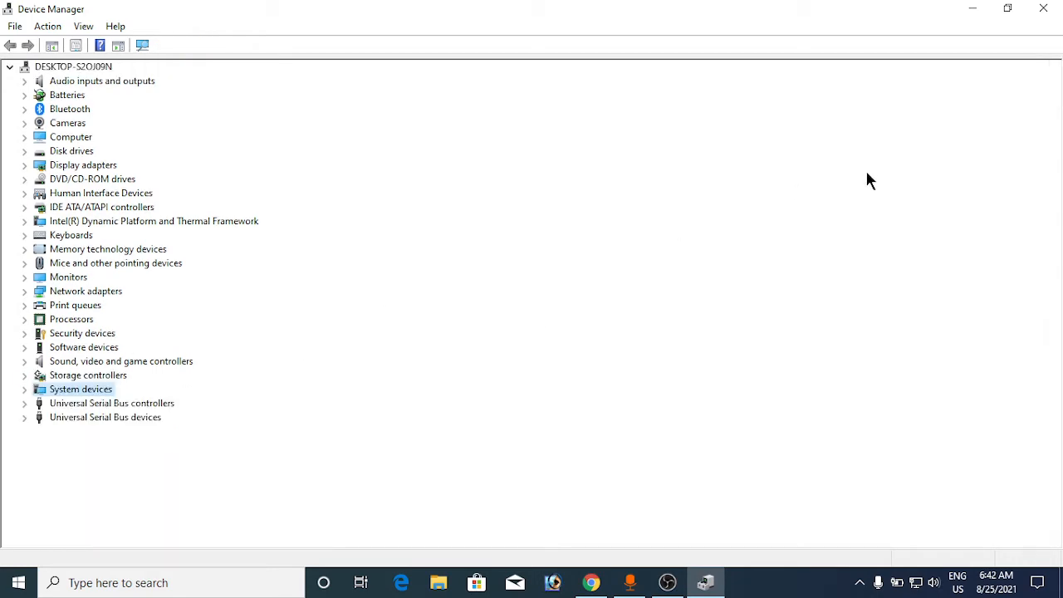
click(1043, 10)
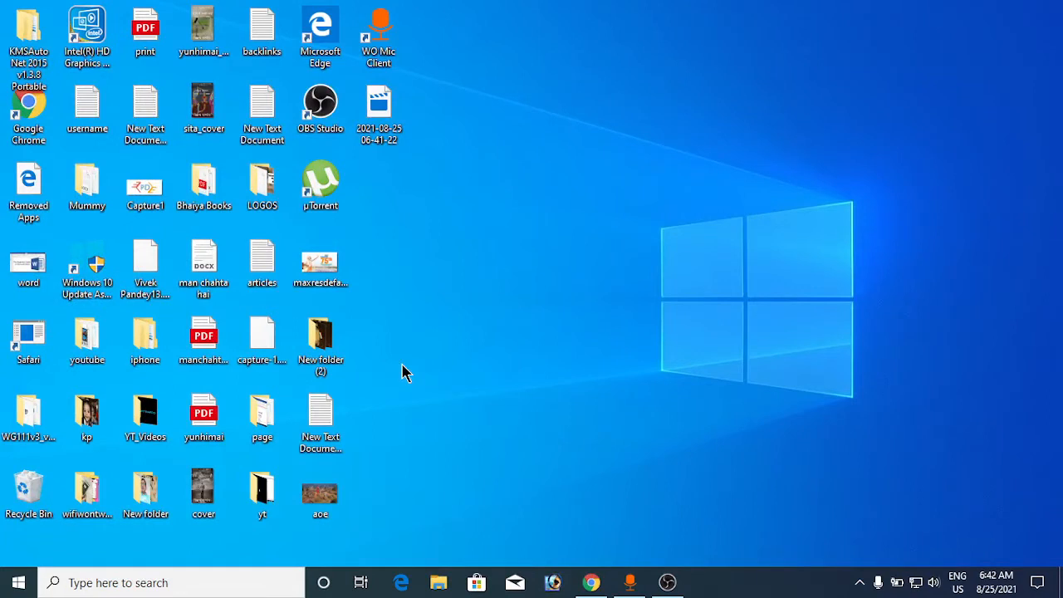
- Launch the Registry Editor by running "regedit" from the Run dialog
key(super+r)
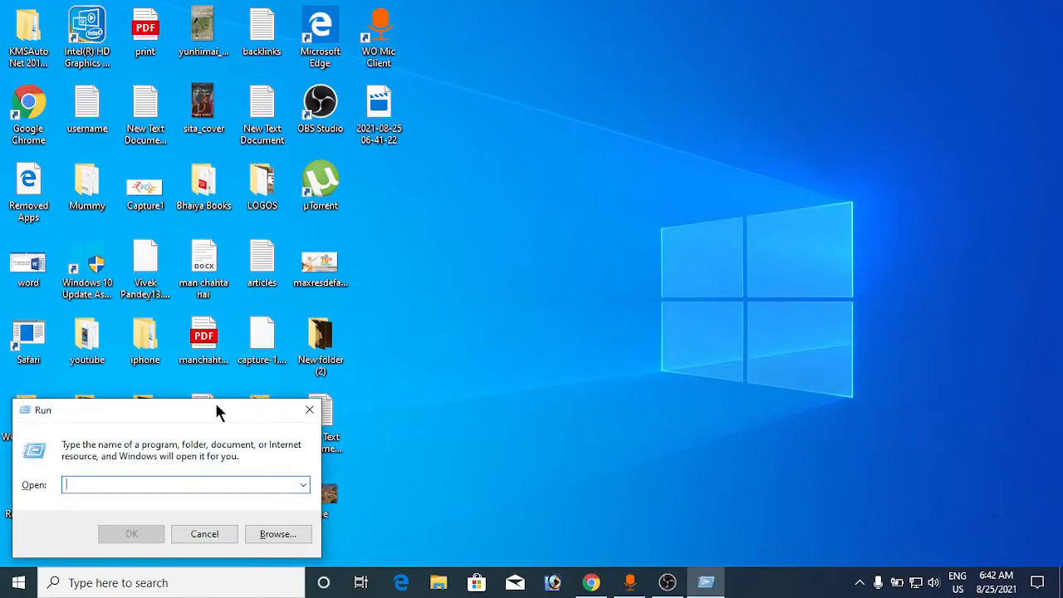
drag(214, 410, 571, 177)
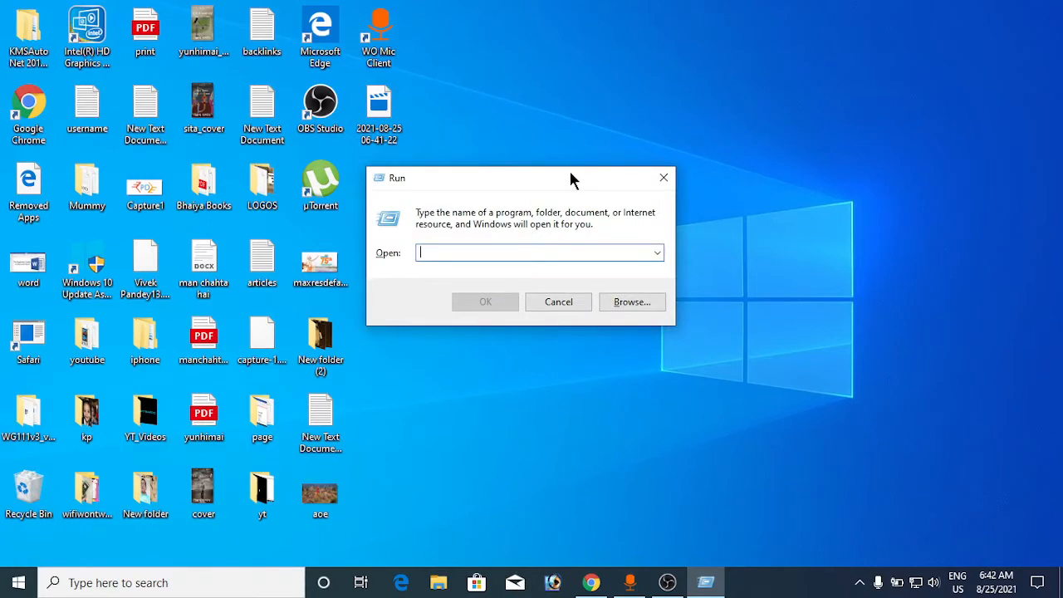
text(regedit)
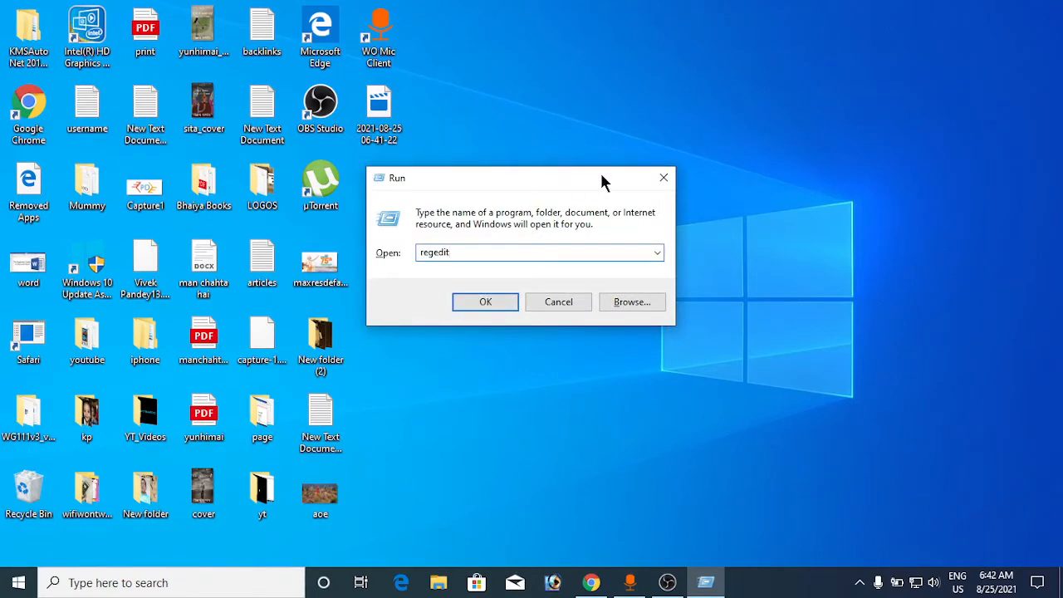
click(486, 303)
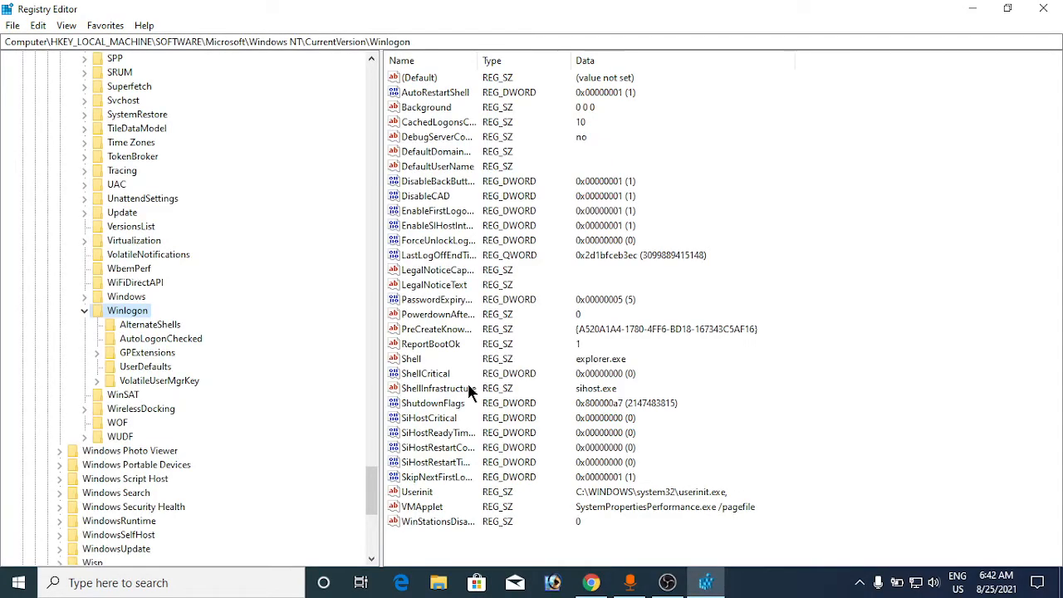
- Return to HKEY_LOCAL_MACHINE in the registry tree and collapse its SOFTWARE branch
scroll(376, 365, up, 12)
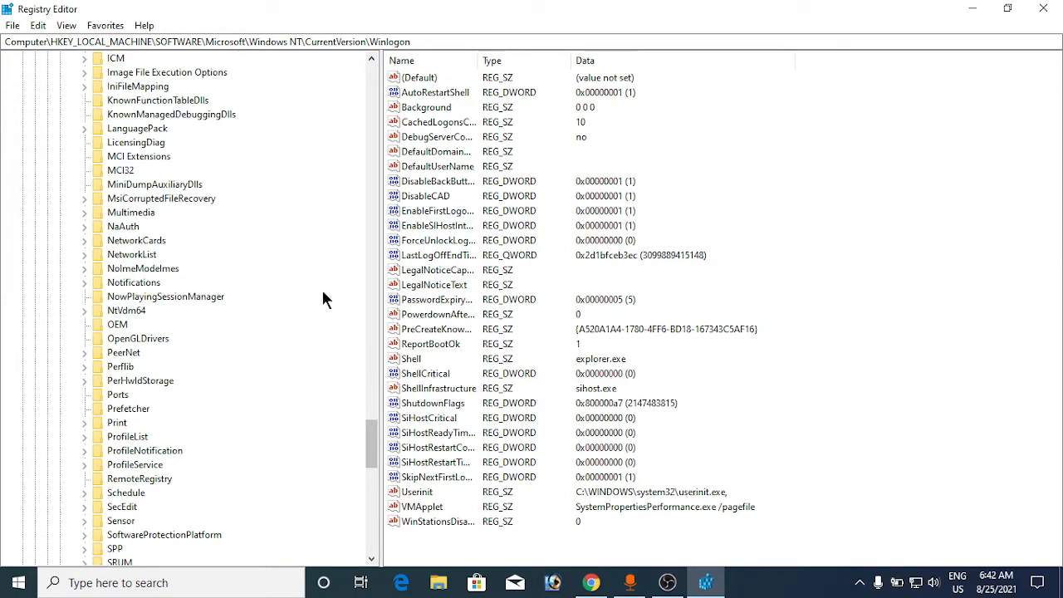
drag(369, 444, 371, 94)
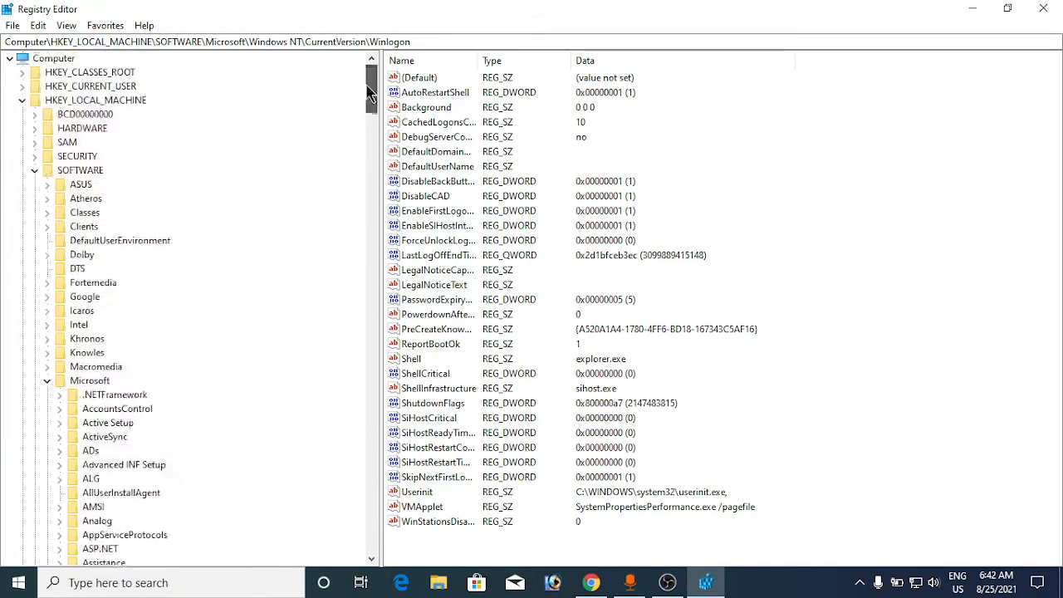
click(22, 100)
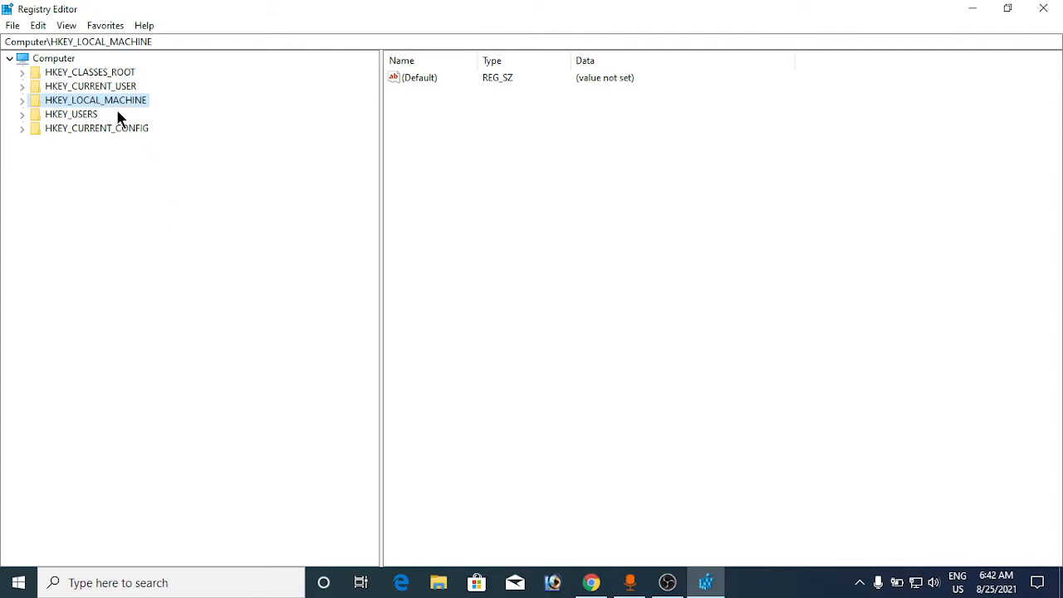
click(23, 100)
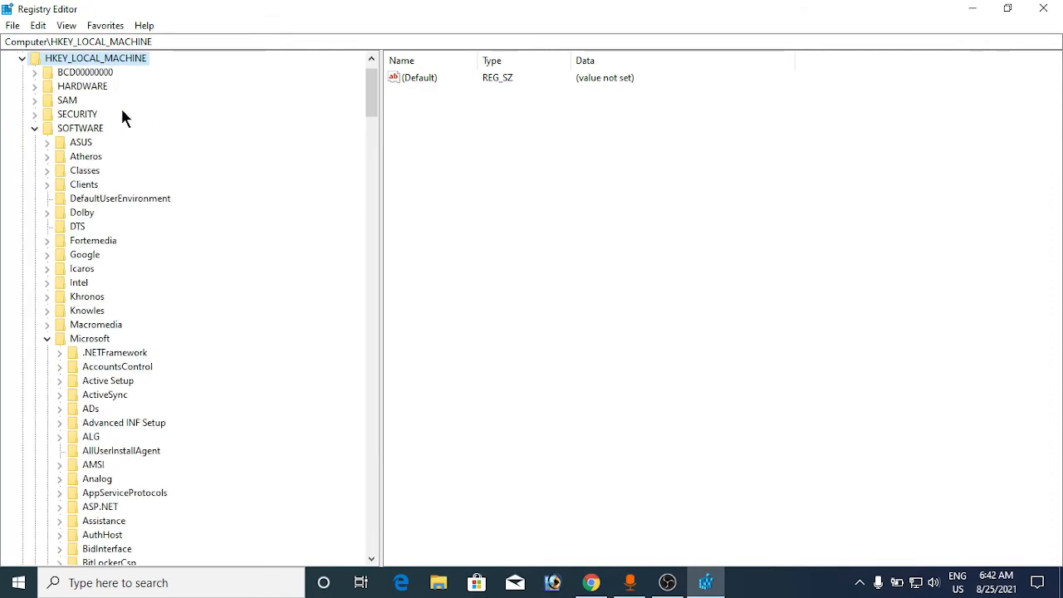
click(37, 129)
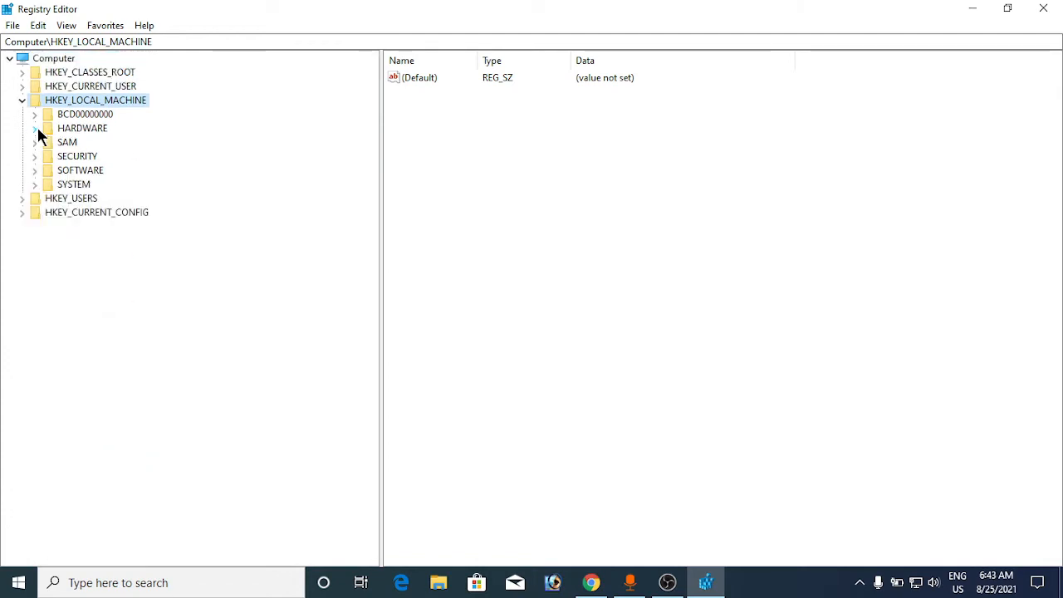
- Open the registry key SYSTEM\CurrentControlSet\Services\TimeBrokerSvc under HKEY_LOCAL_MACHINE
click(34, 185)
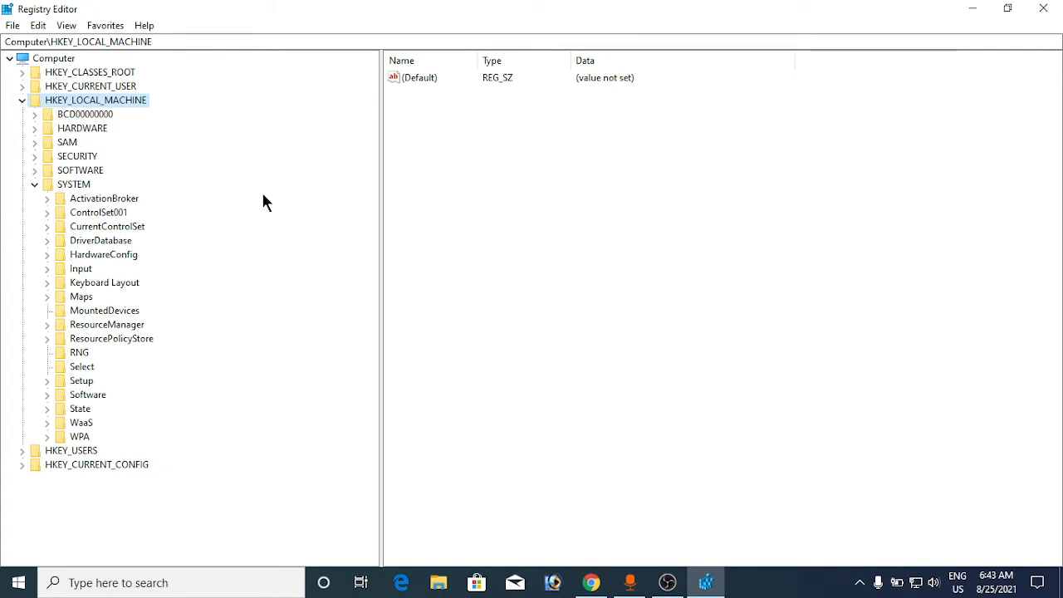
click(46, 226)
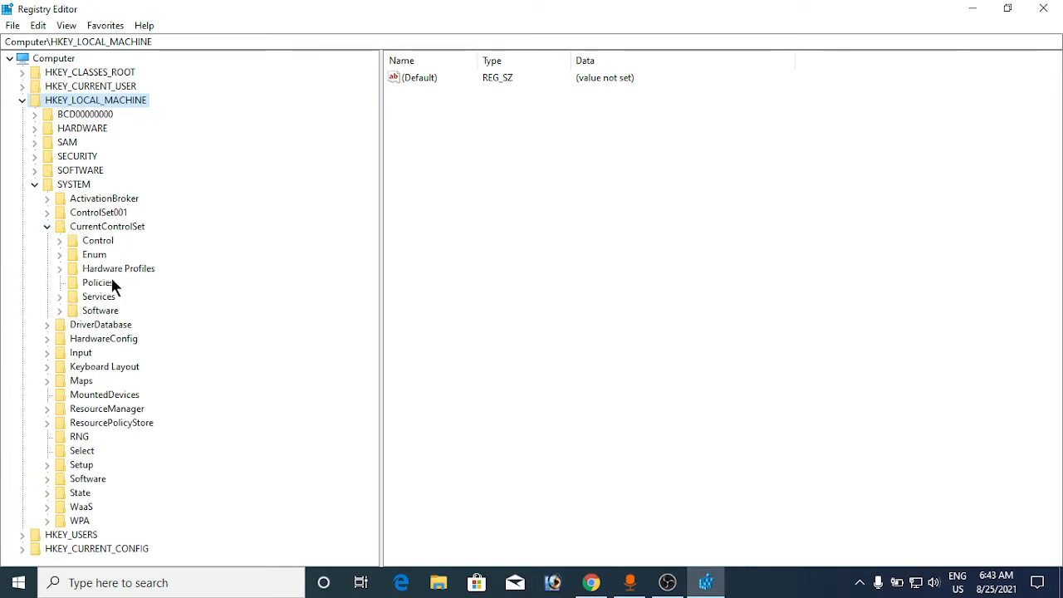
click(58, 299)
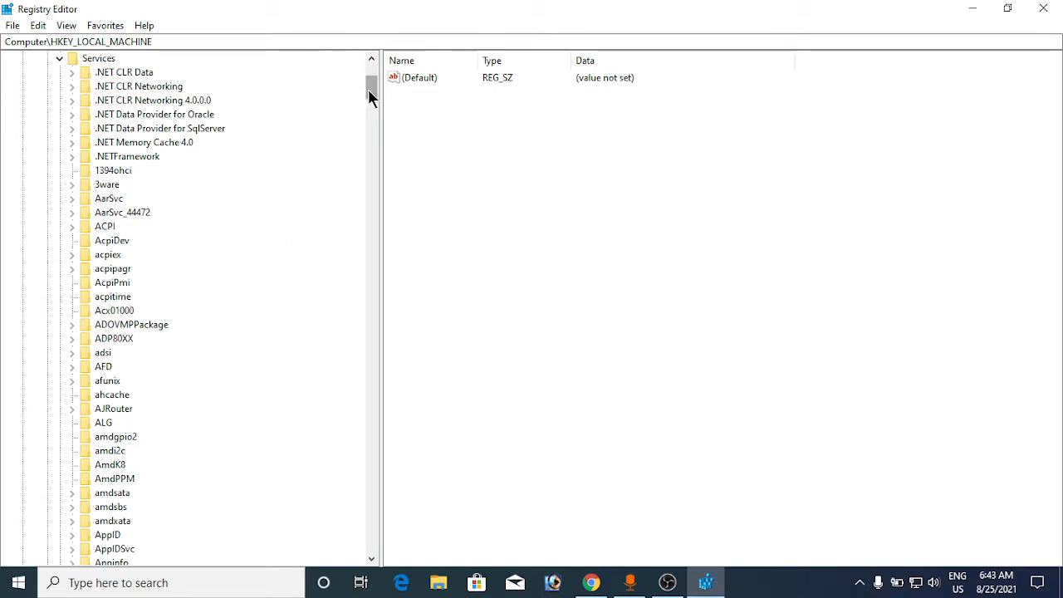
drag(368, 88, 367, 435)
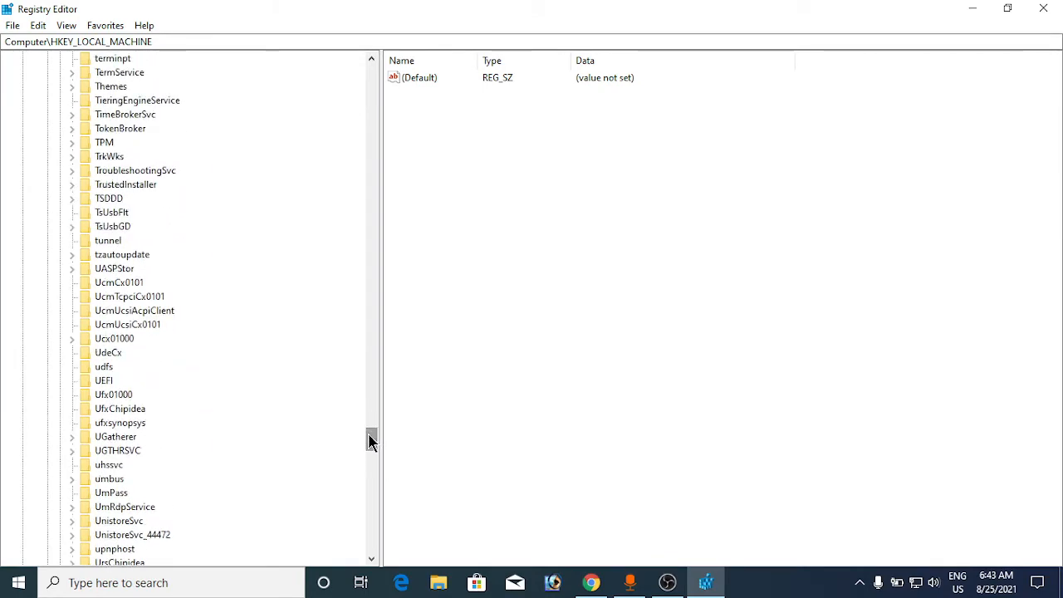
click(143, 117)
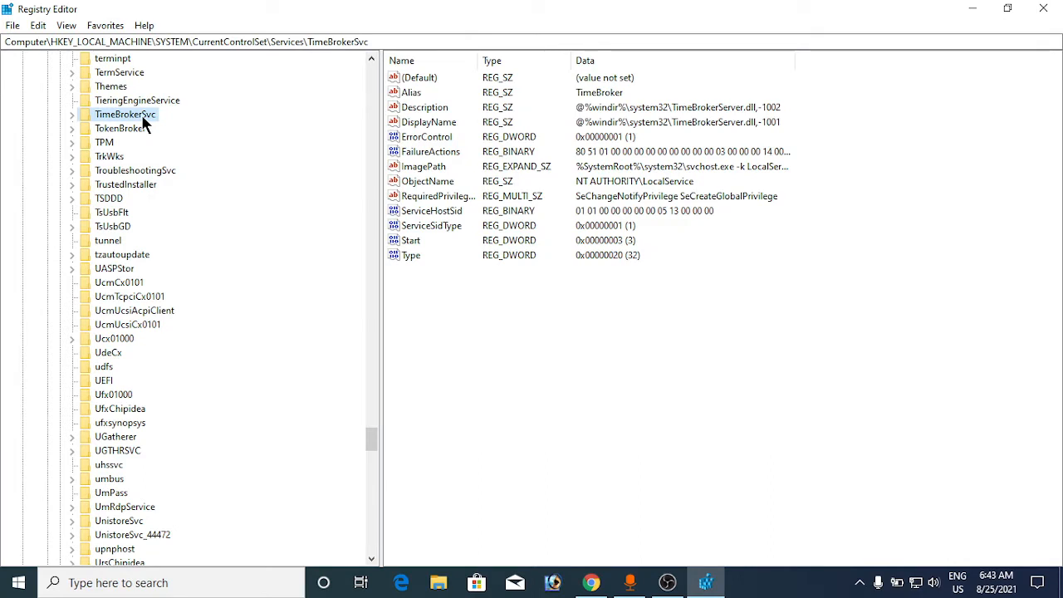
- Set the value data of TimeBrokerSvc's Start entry to 4 and close the Registry Editor
click(412, 244)
right_click(415, 249)
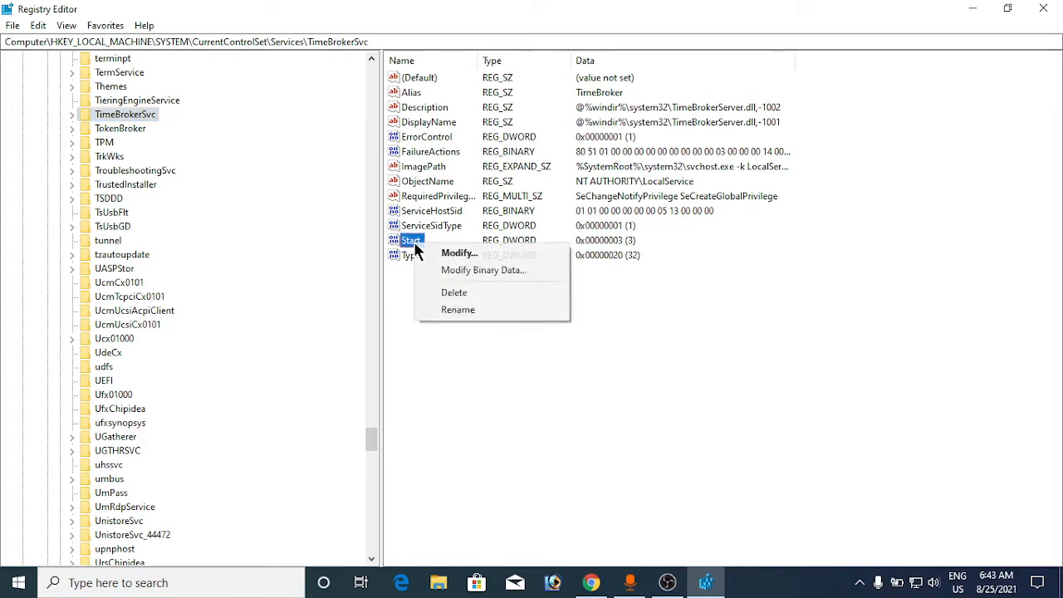
click(448, 257)
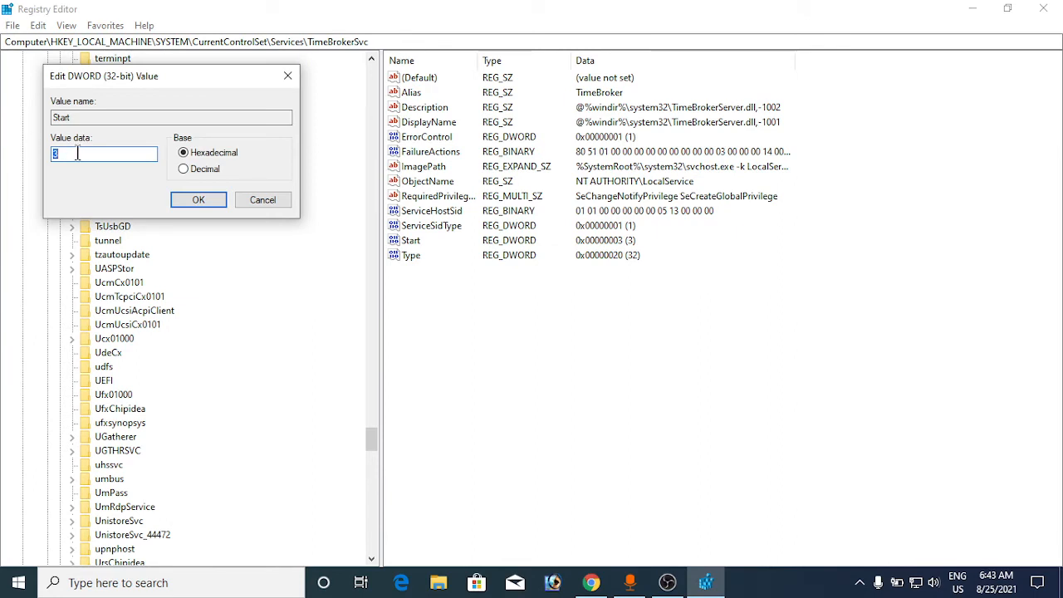
text(4)
click(187, 196)
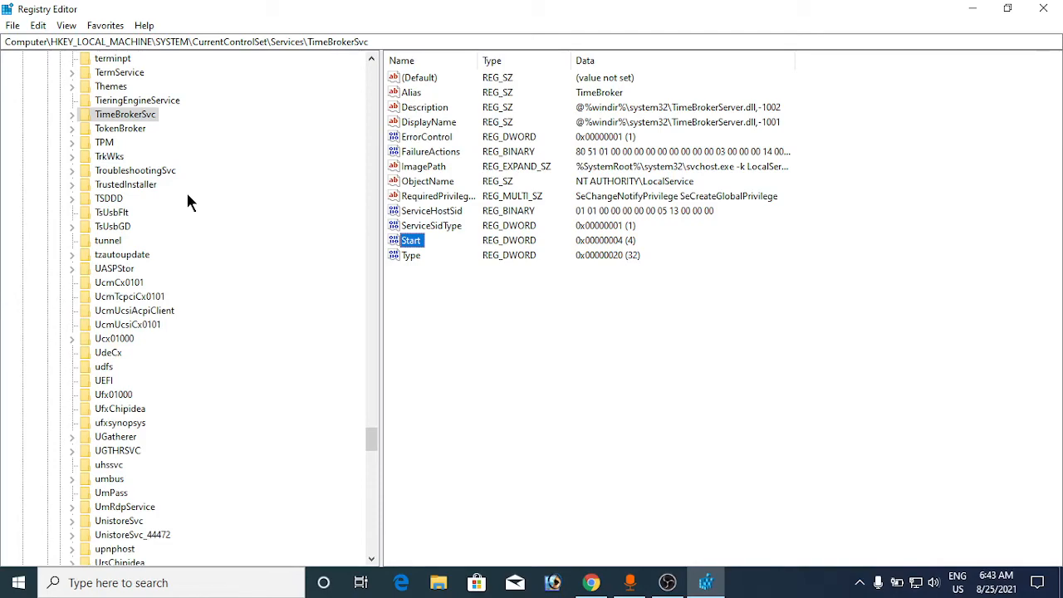
click(1042, 10)
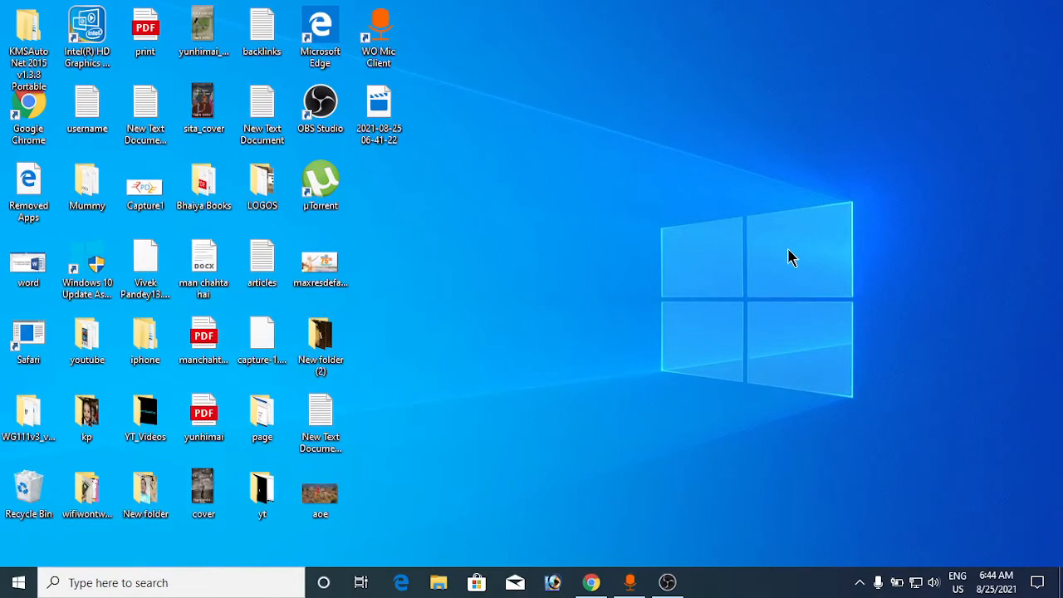
- Open Power Options and go to the plan settings of the Balanced (recommended) power plan
right_click(897, 586)
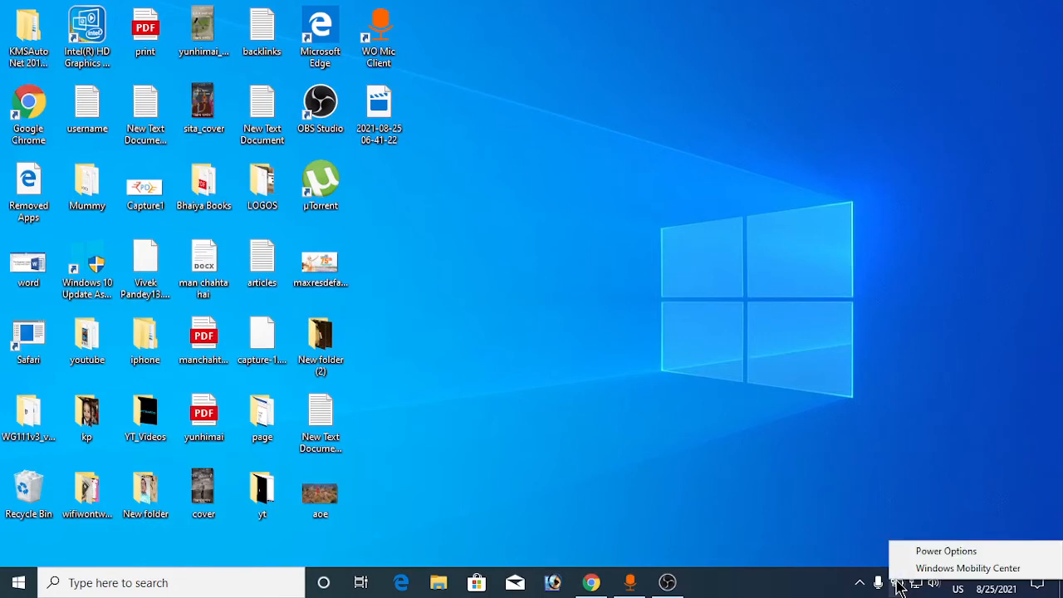
click(950, 551)
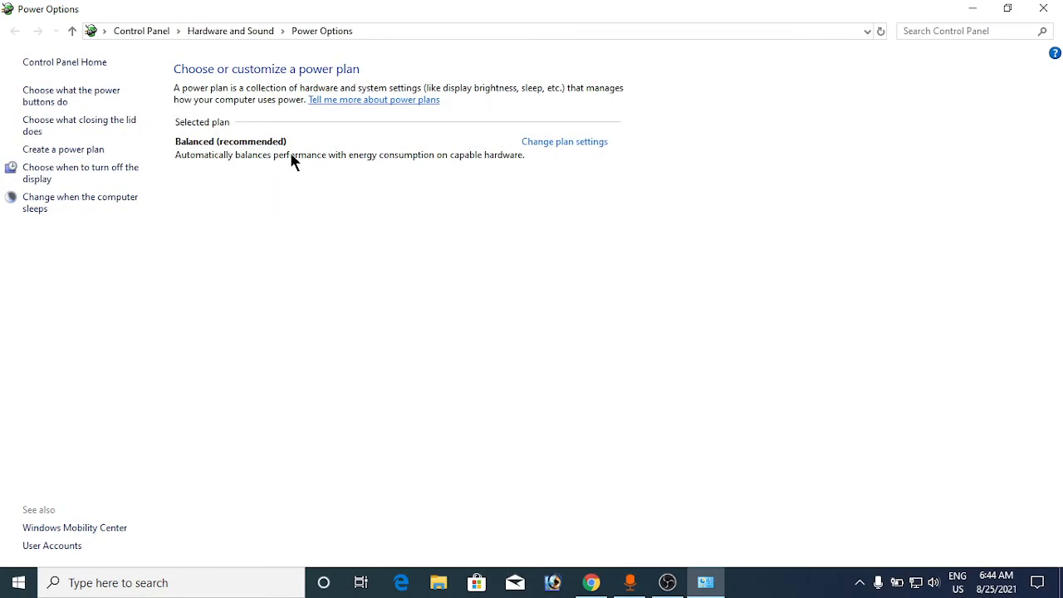
click(553, 143)
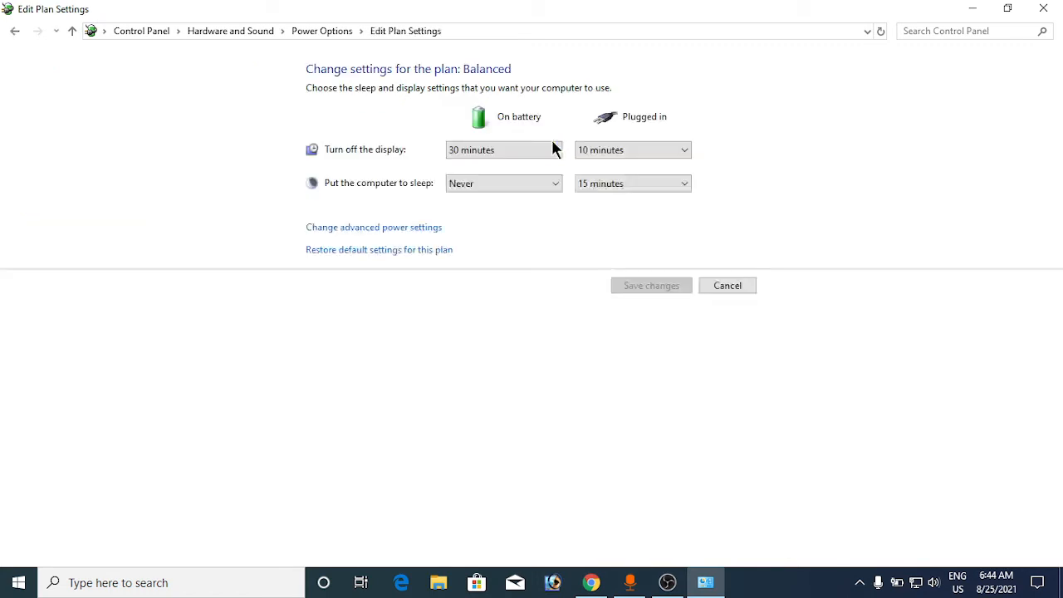
- Check the list of available power plans in the Balanced plan's advanced power settings and dismiss the dialog
click(394, 228)
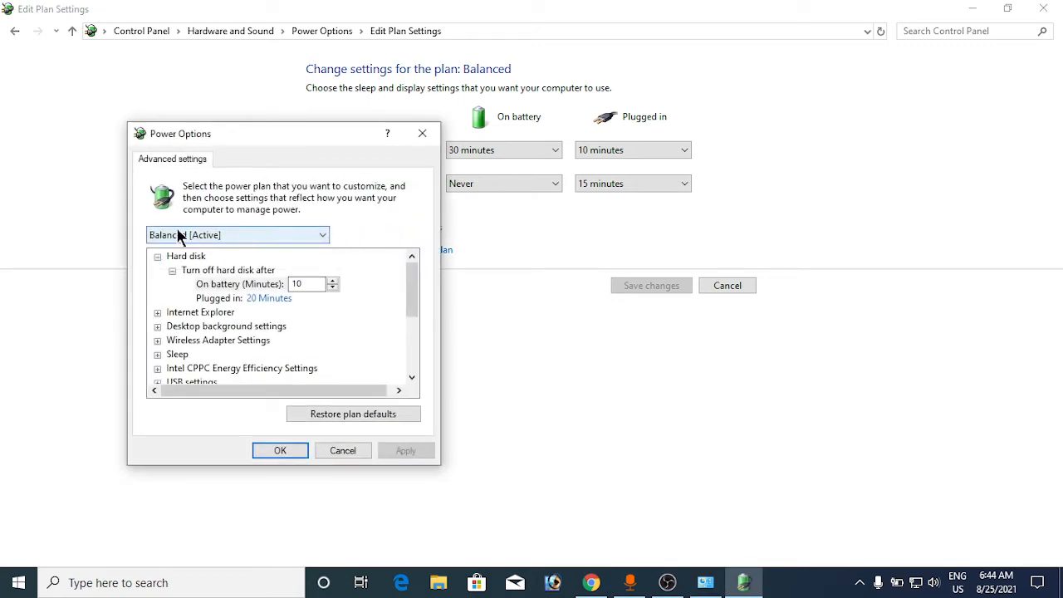
click(322, 238)
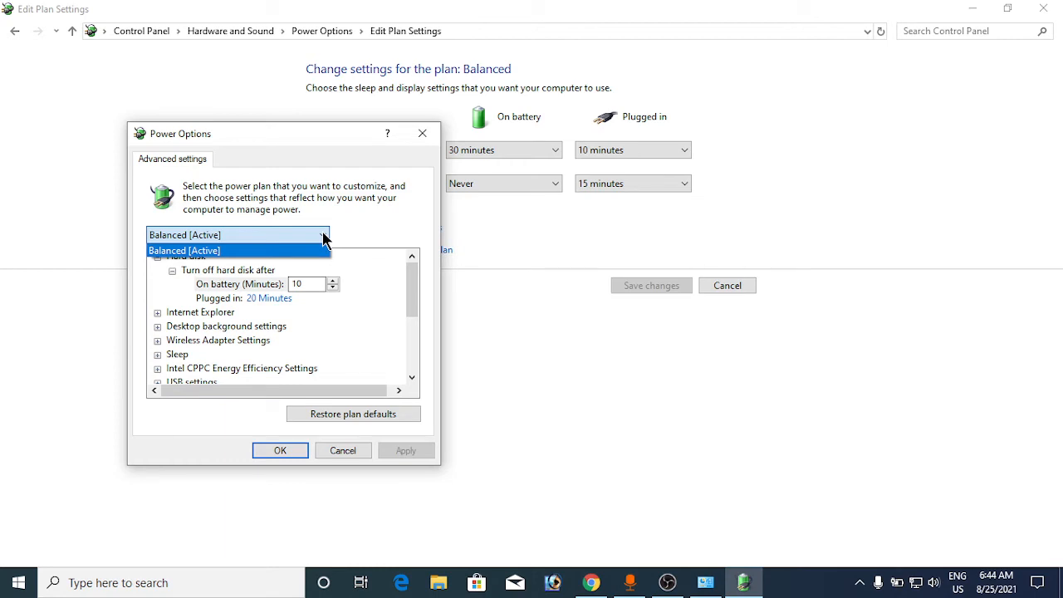
click(336, 231)
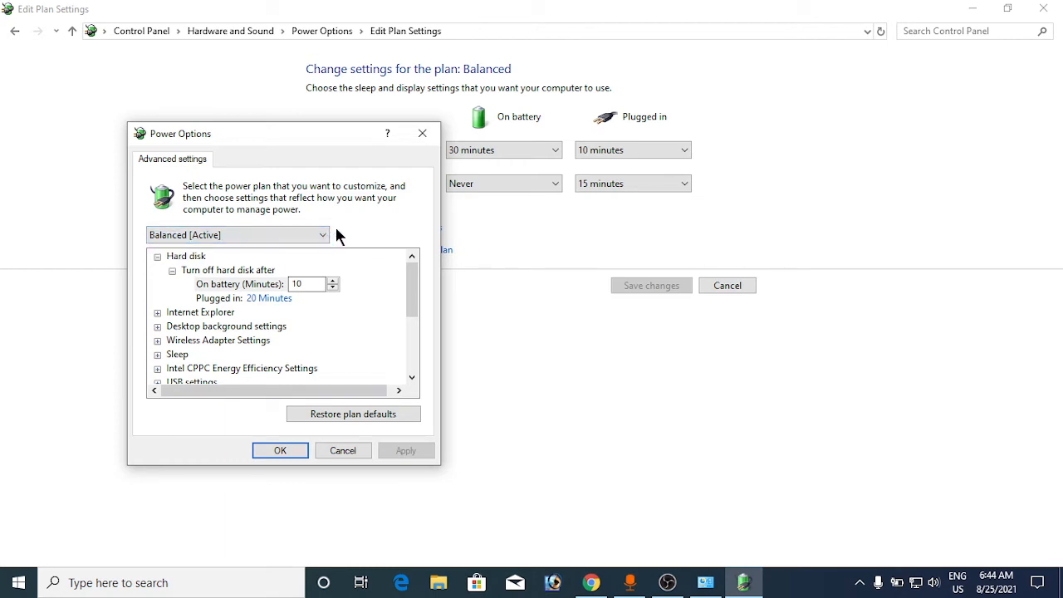
click(292, 240)
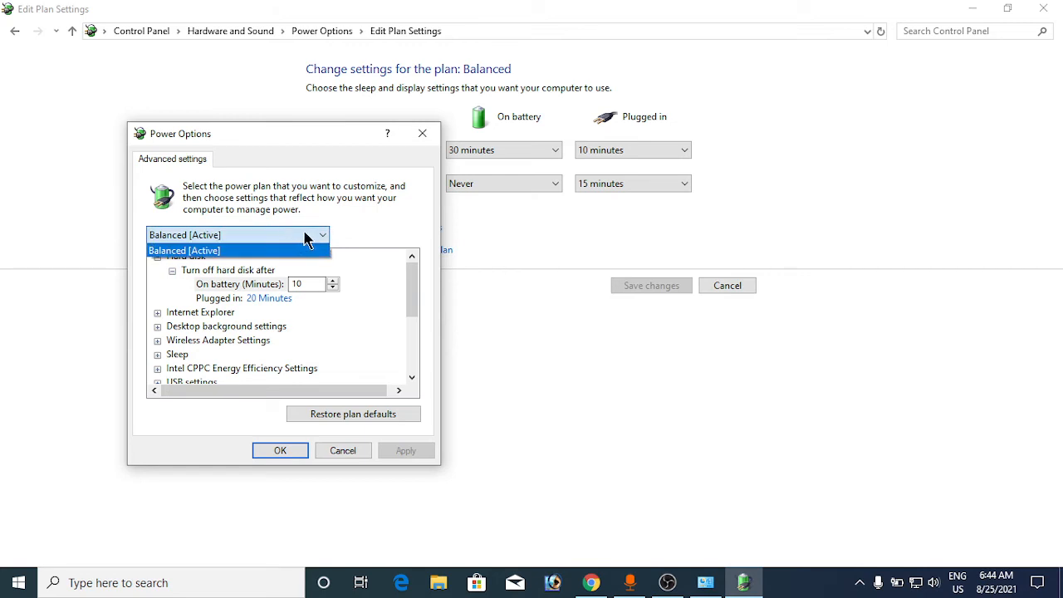
click(350, 236)
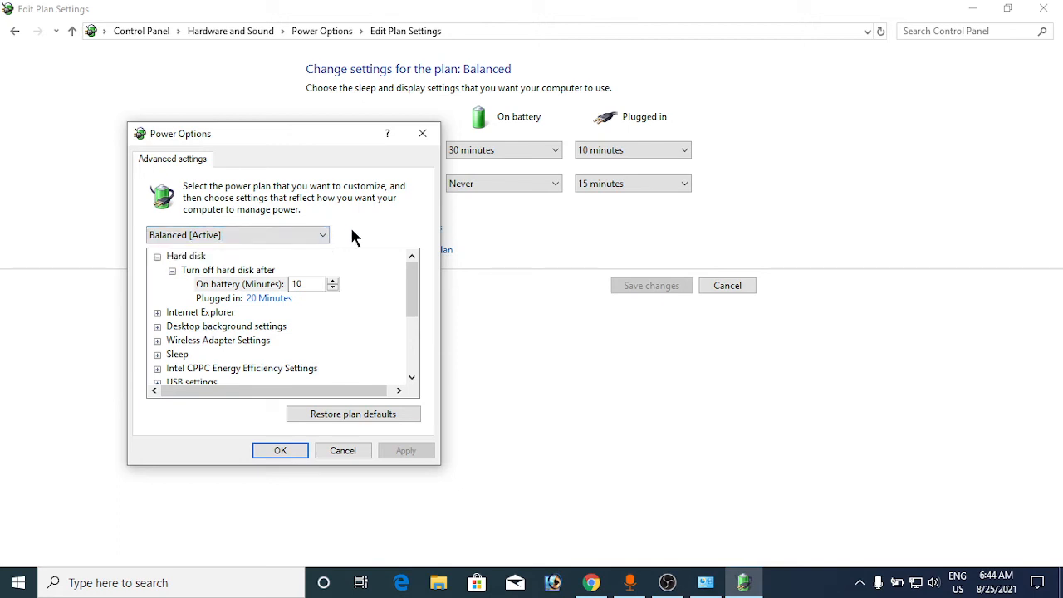
click(336, 450)
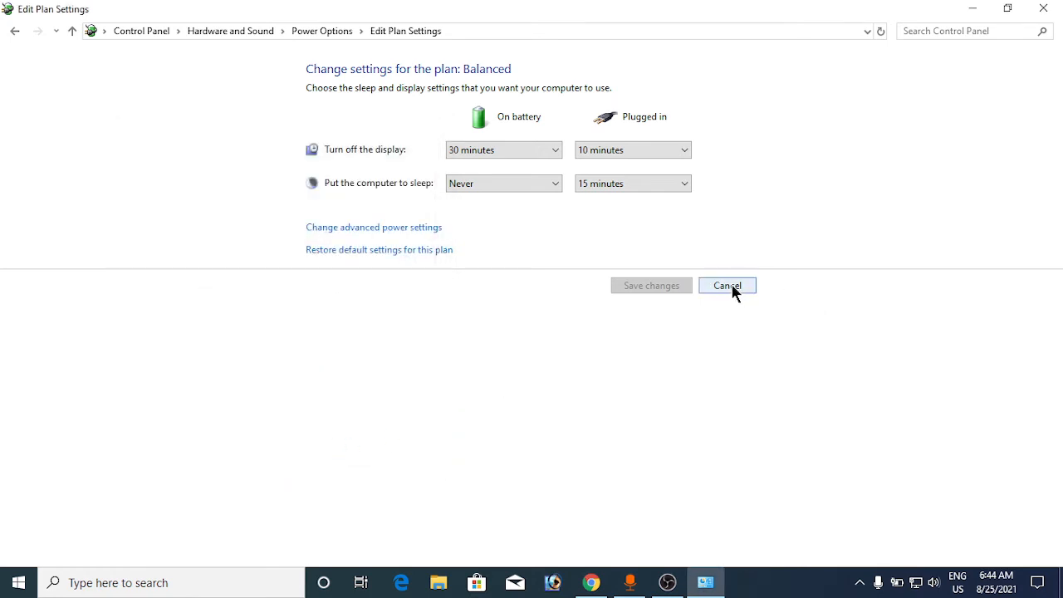
- Create a power plan named "high" based on High performance with its default sleep and display settings, and select Balanced (recommended) as the active plan
click(13, 30)
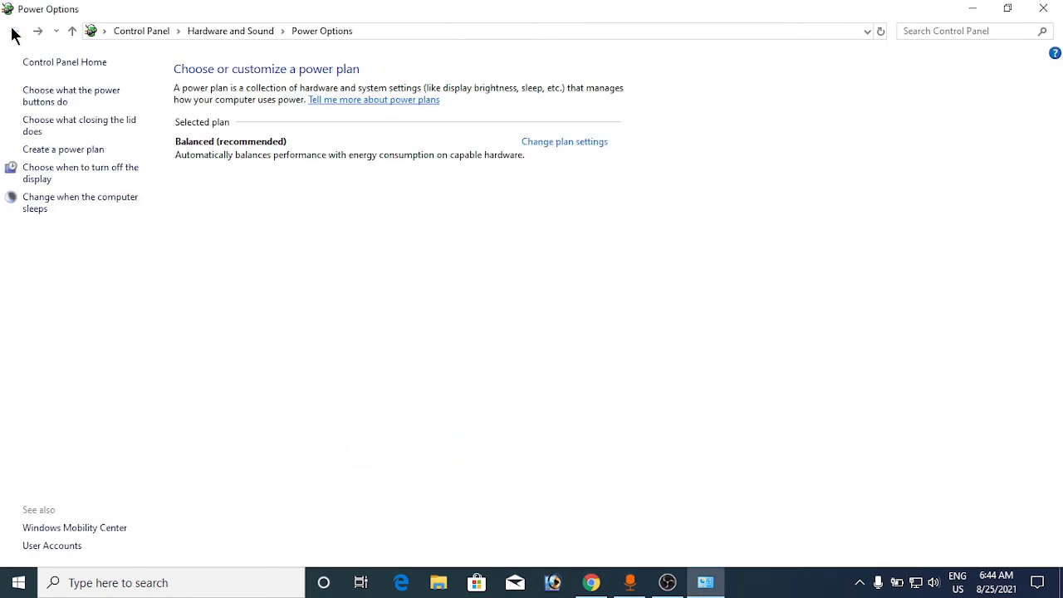
click(86, 150)
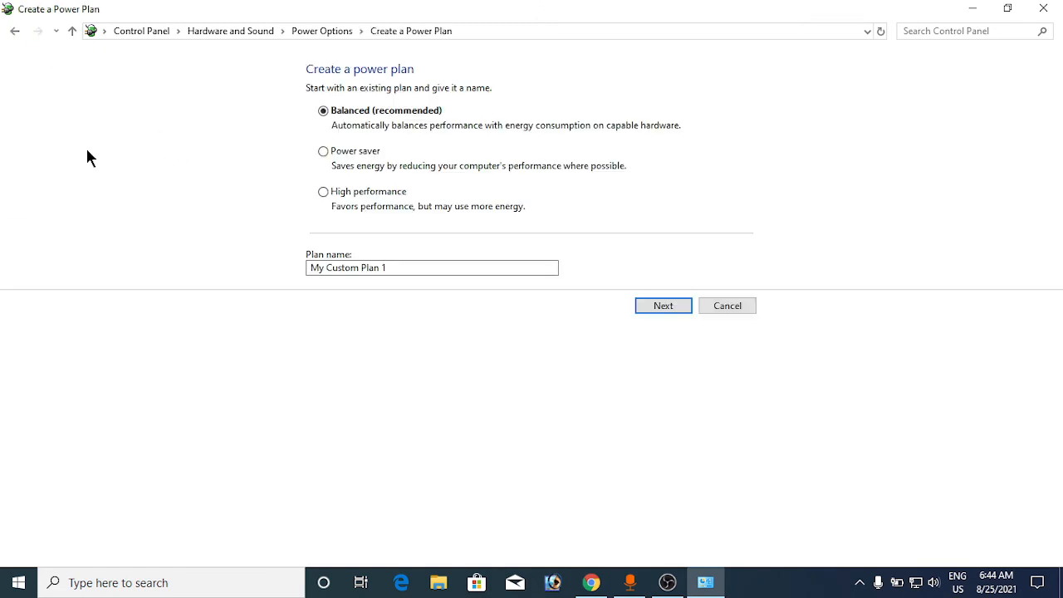
click(323, 192)
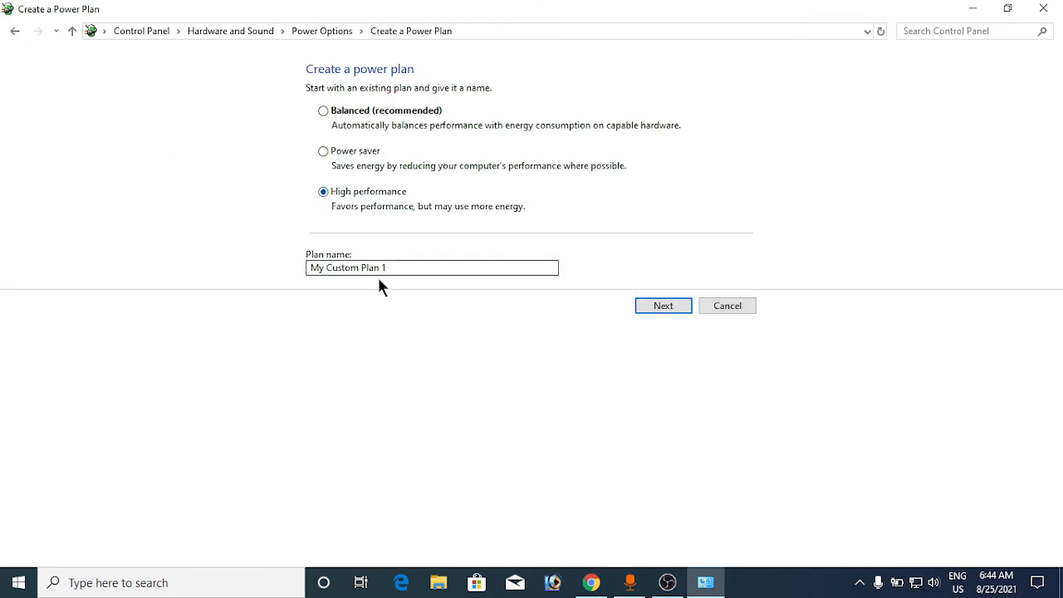
drag(386, 268, 257, 259)
text(high)
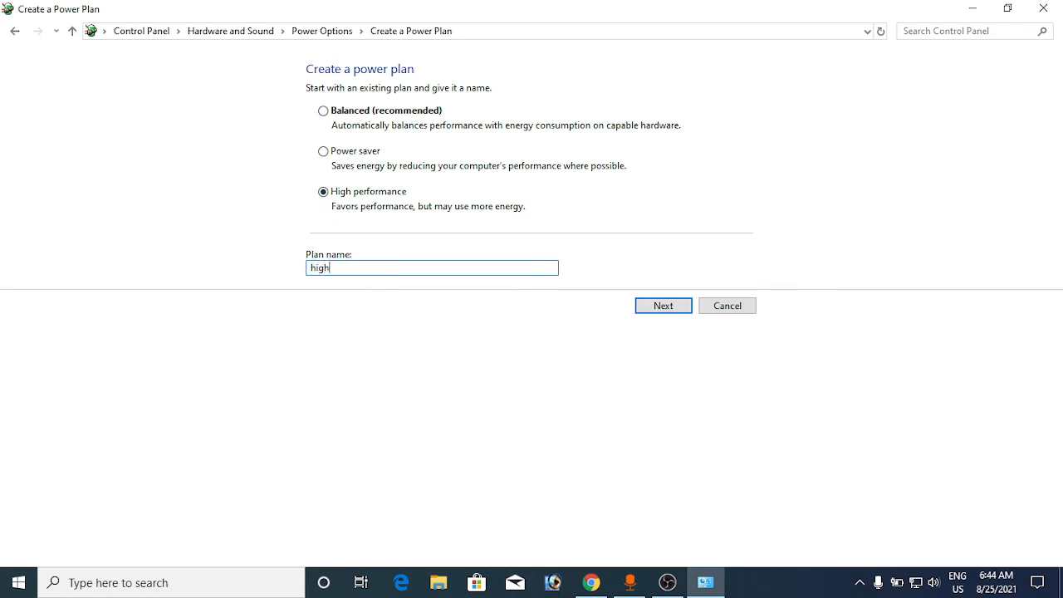
click(648, 304)
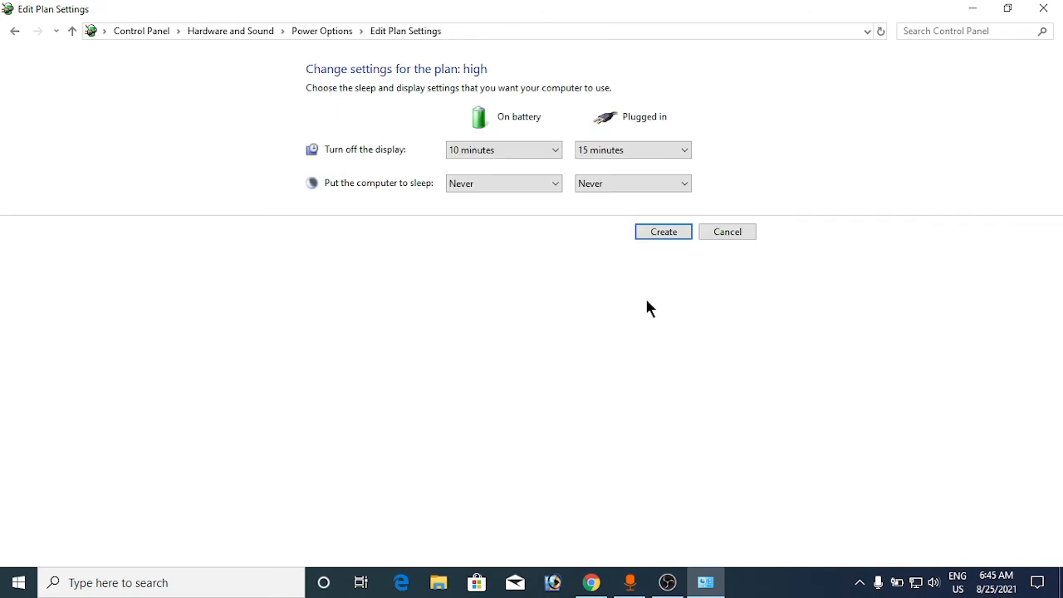
click(665, 232)
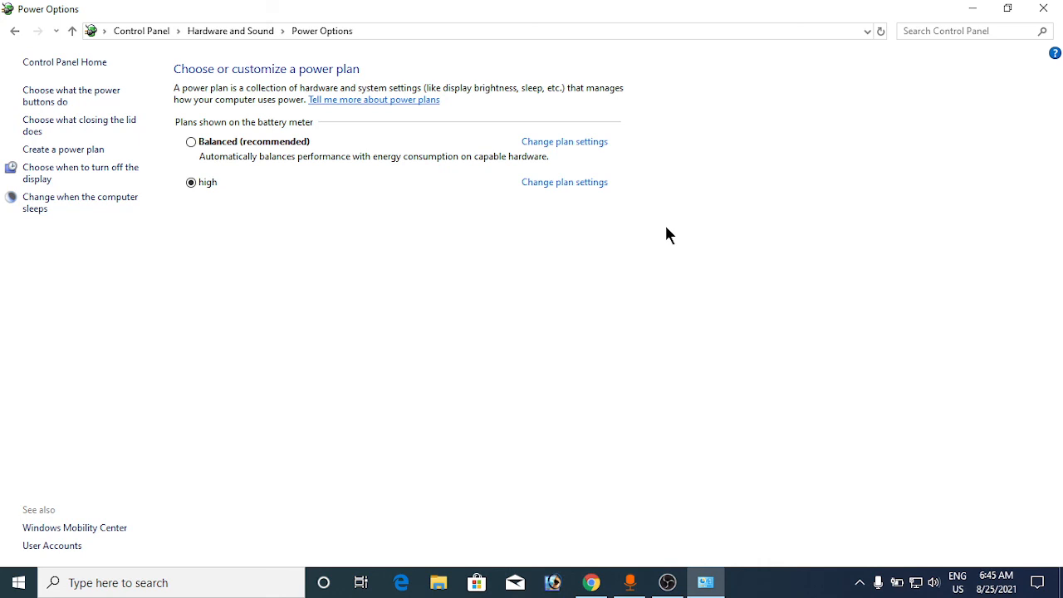
click(191, 142)
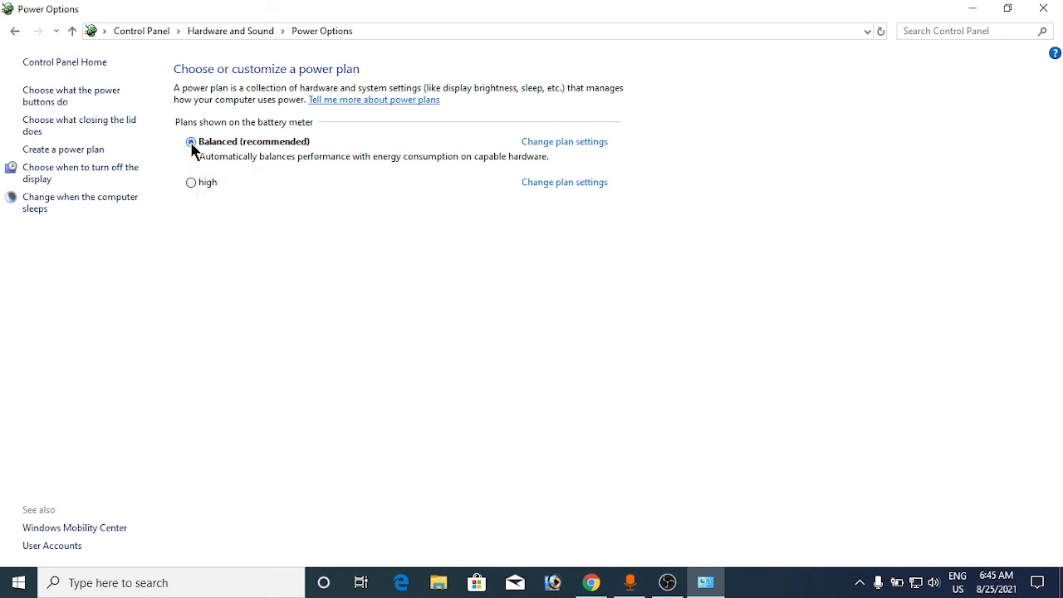